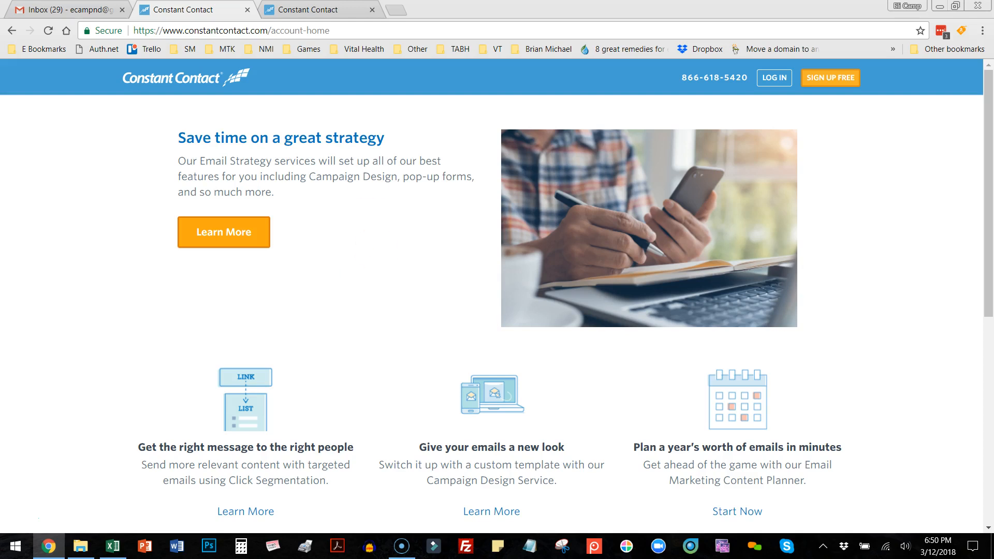
Step: Open the account's My Settings page from the dashboard and review the organization, signature, email message and contact settings
left_click(300, 11)
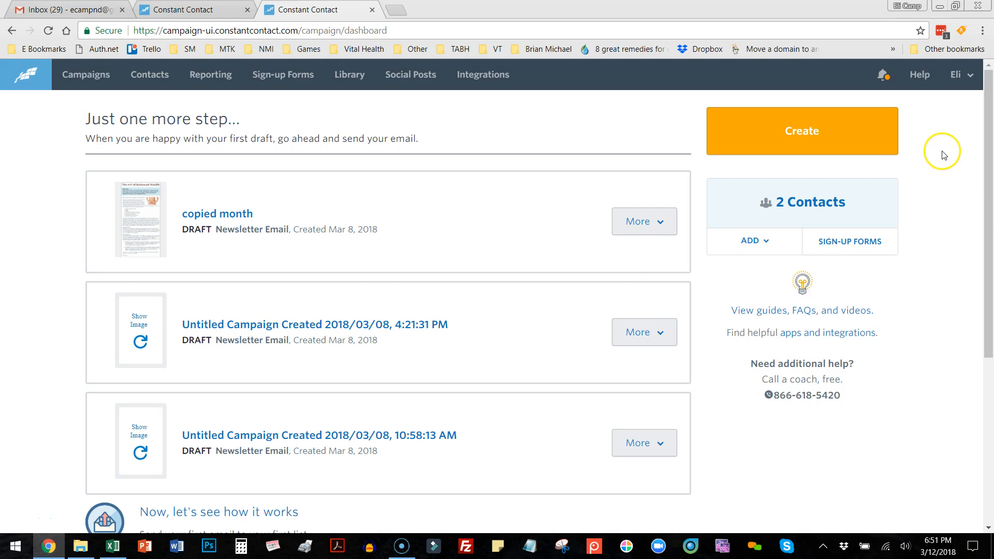
left_click(968, 79)
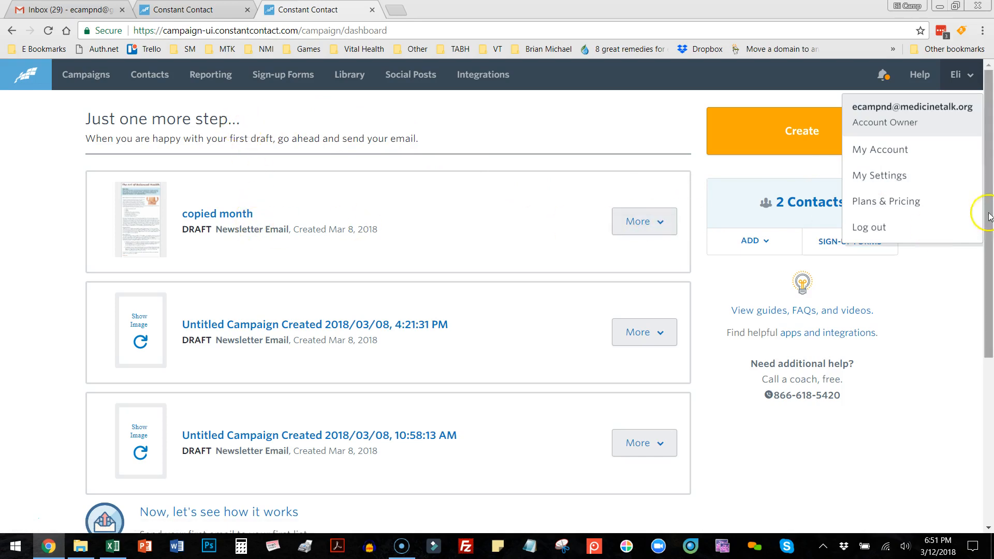
left_click(887, 182)
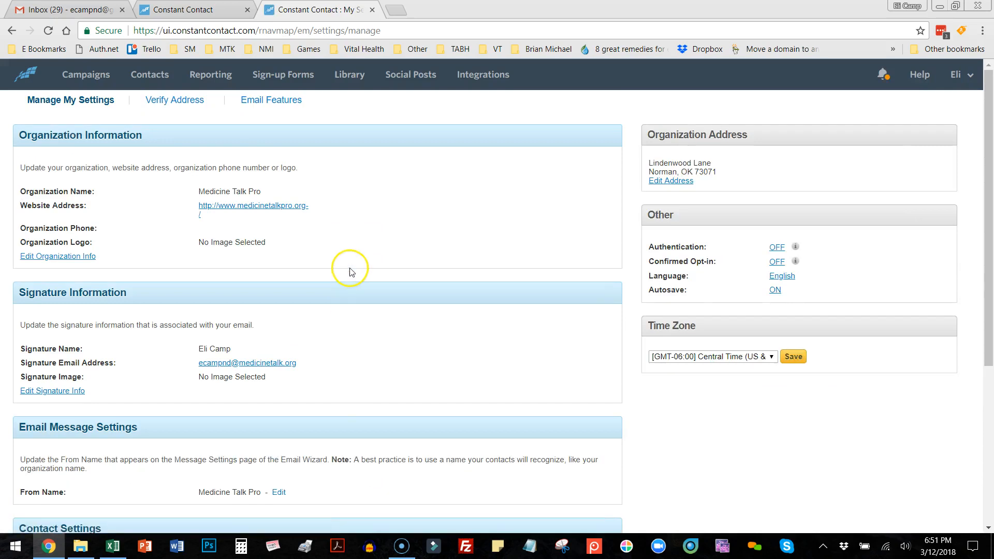
scroll(227, 278, "down", 2)
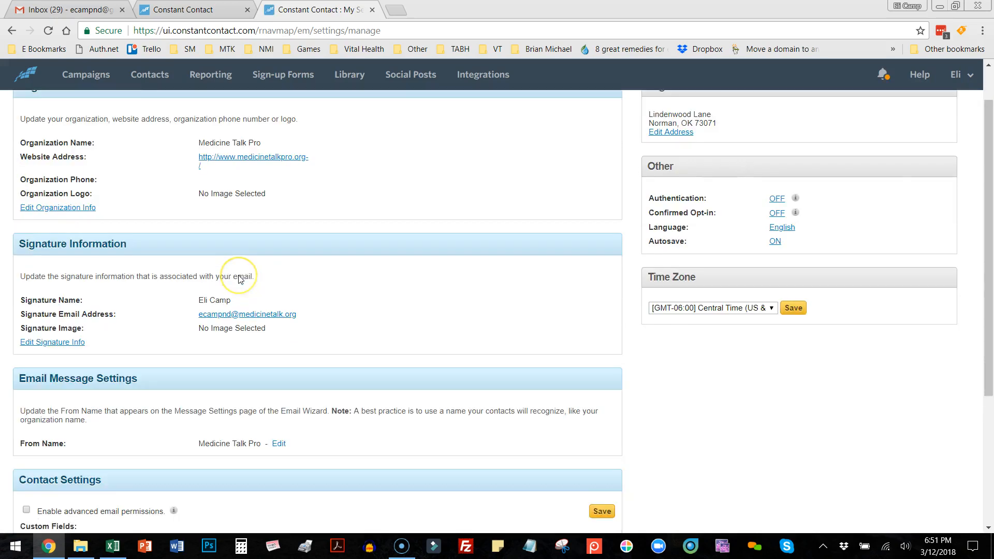
scroll(240, 279, "down", 2)
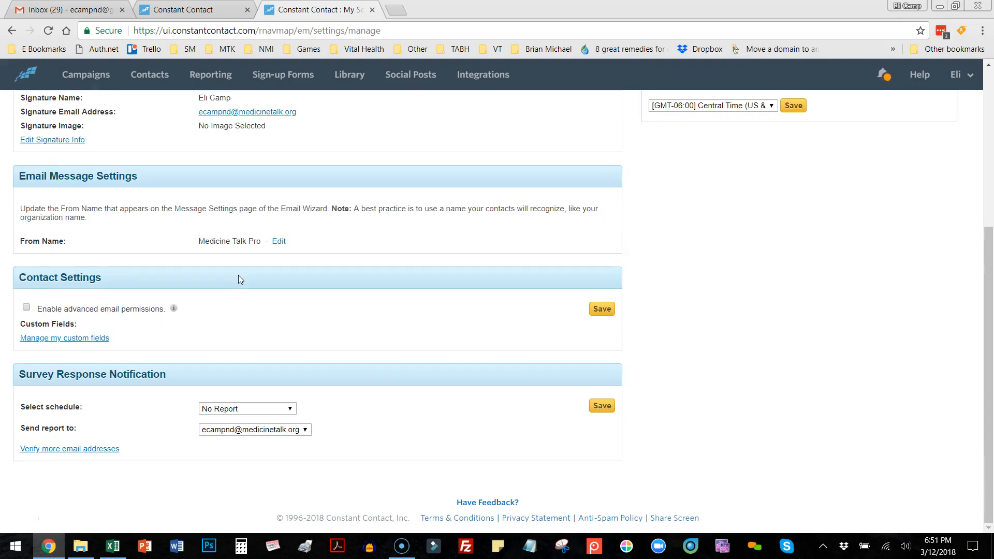
scroll(238, 275, "up", 3)
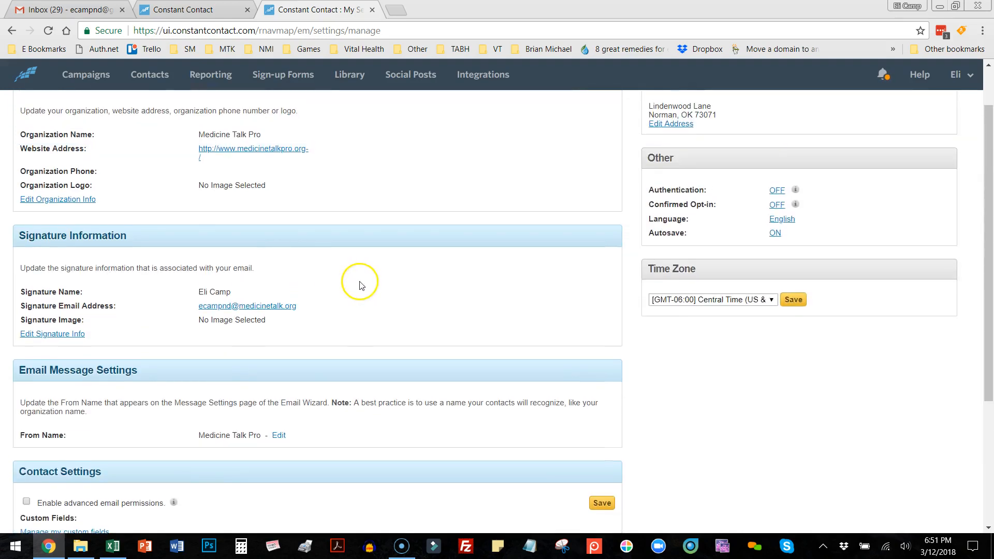
scroll(361, 286, "up", 1)
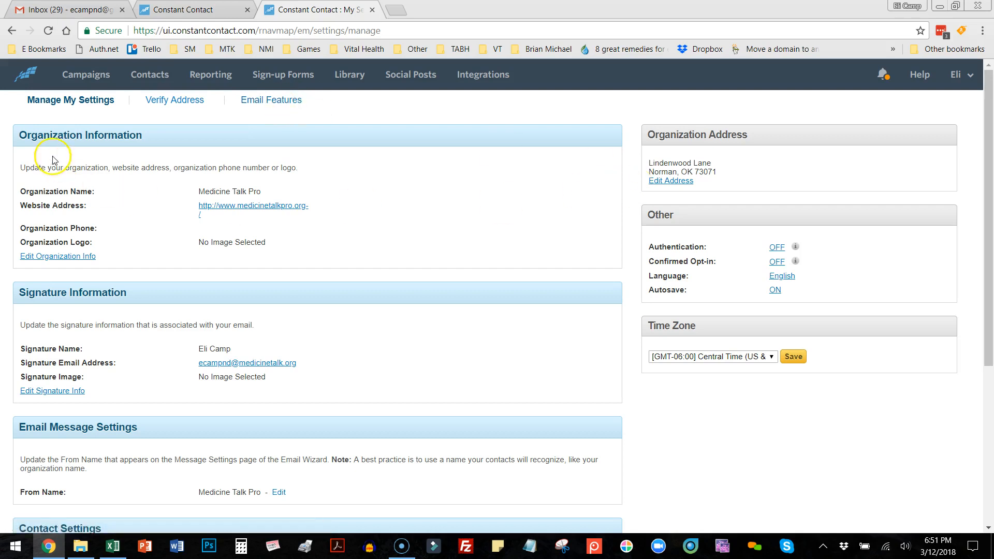
Step: Return to the account dashboard and look over the draft campaigns and the getting-started checklist
left_click(23, 78)
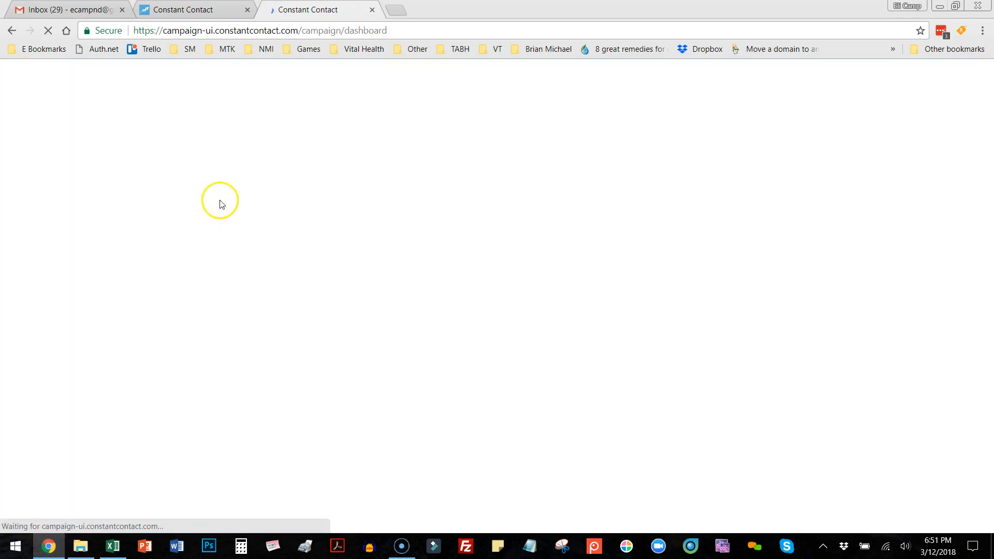
scroll(501, 270, "down", 5)
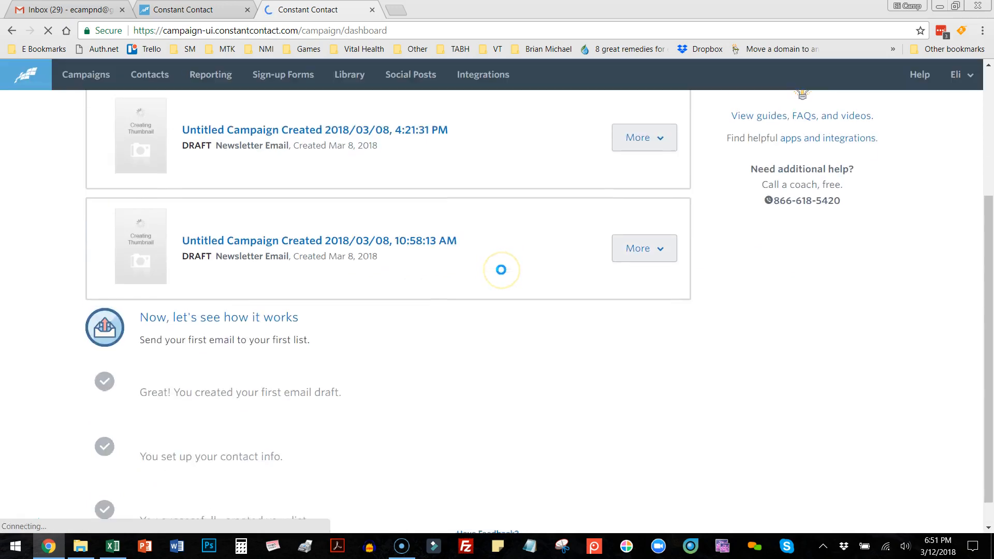
scroll(501, 270, "up", 3)
scroll(501, 269, "up", 2)
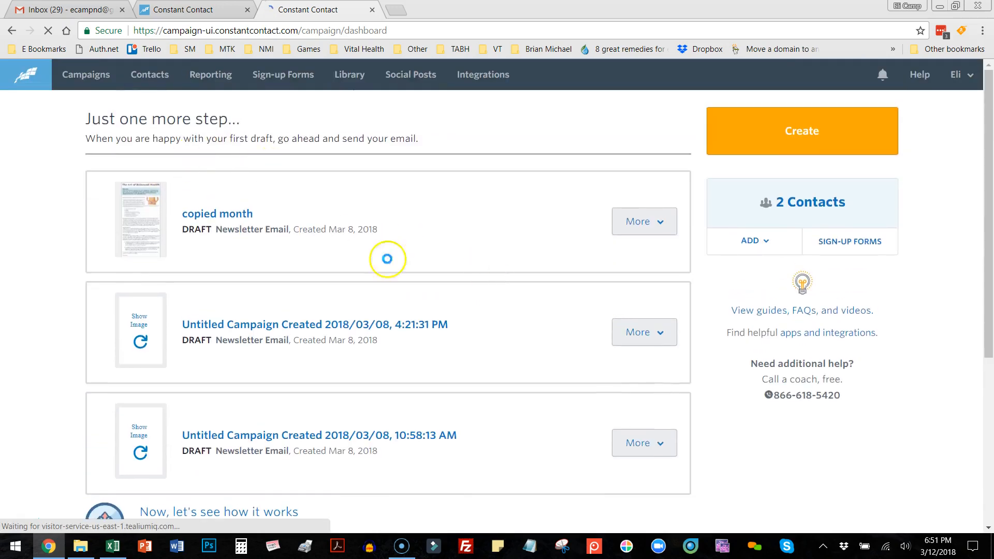
scroll(467, 437, "down", 5)
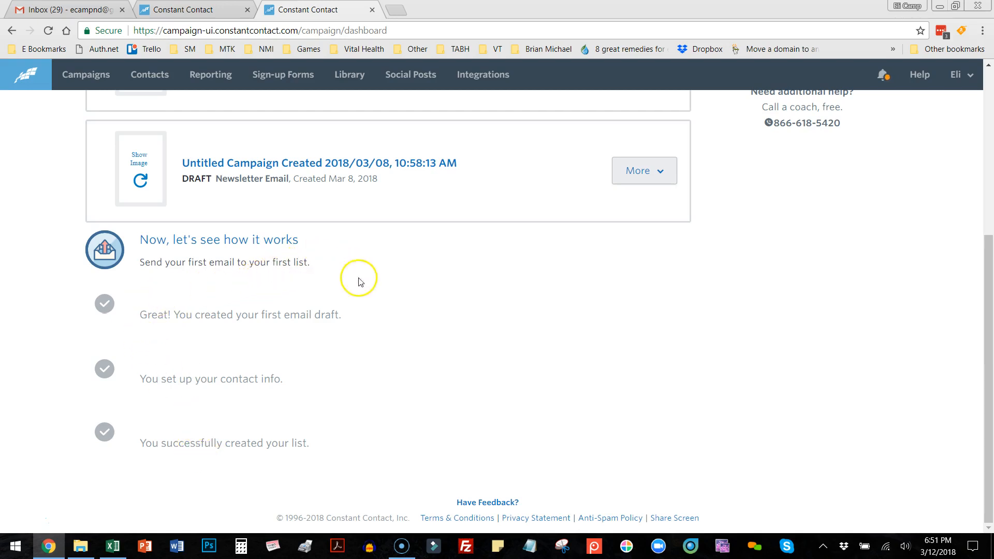
scroll(649, 376, "up", 4)
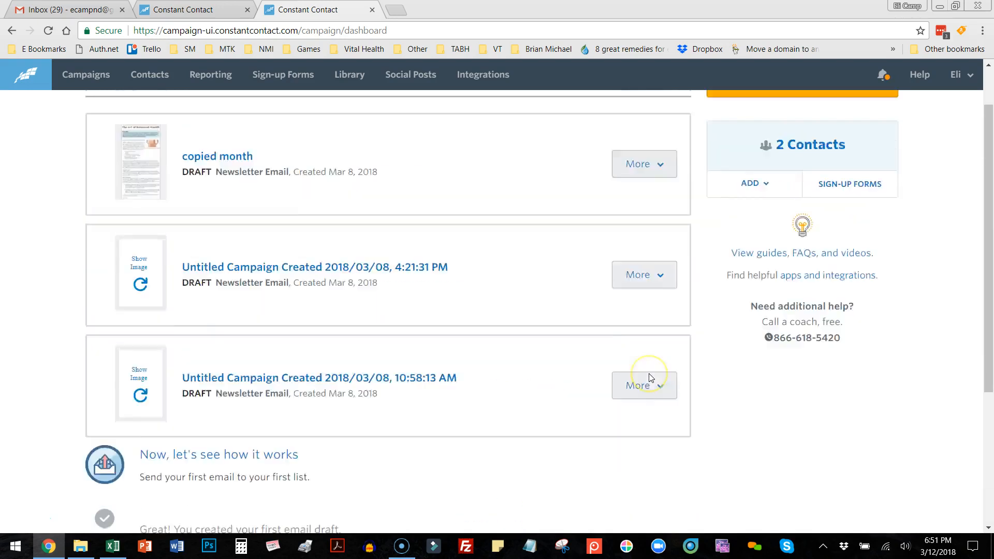
scroll(650, 377, "up", 1)
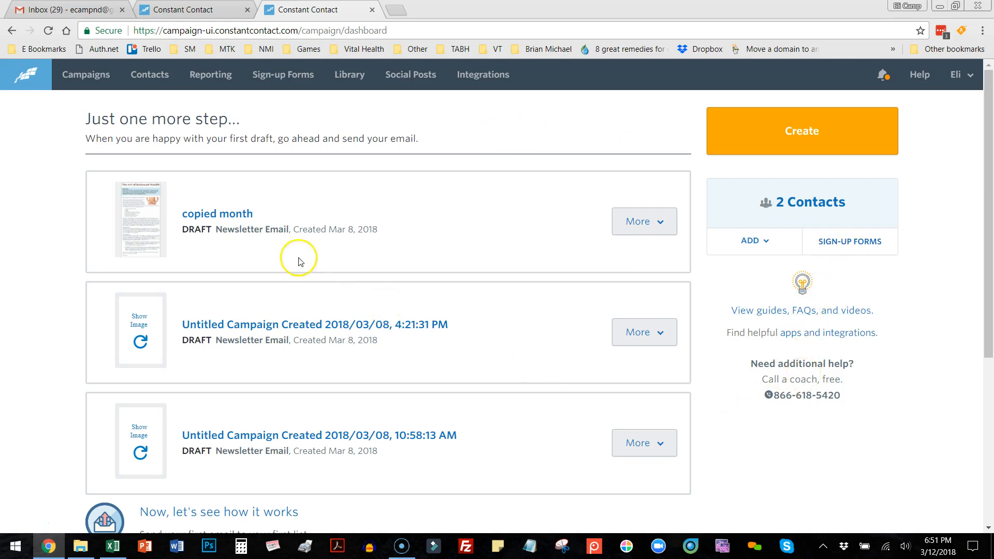
Step: Create a new email list named "Monthly News 2" in Contact Management
left_click(150, 81)
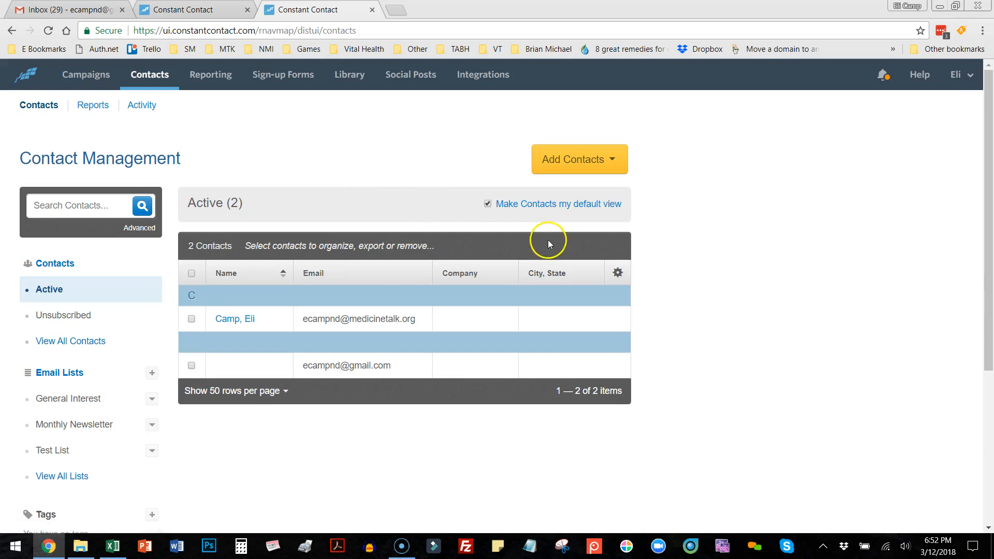
scroll(761, 281, "down", 1)
scroll(763, 283, "up", 1)
scroll(196, 300, "down", 1)
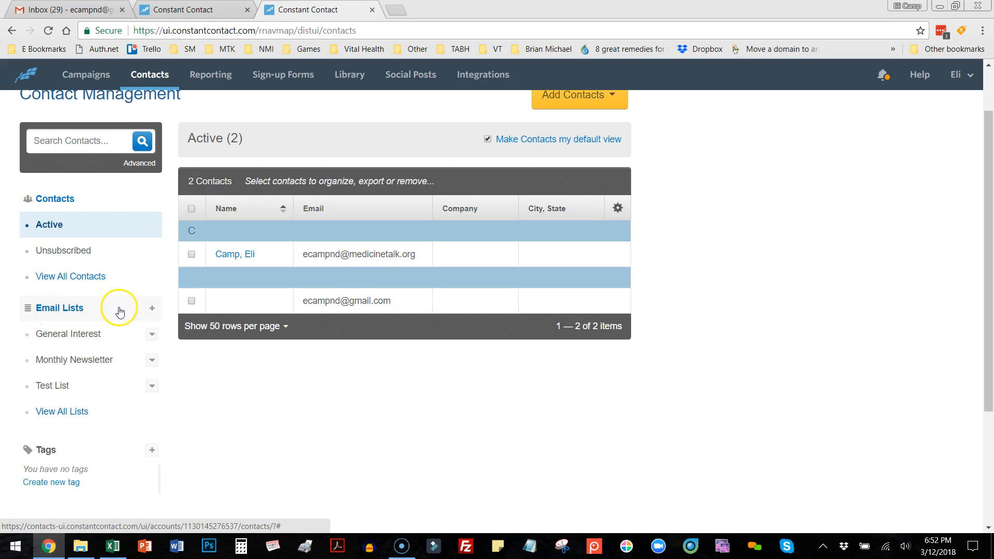
left_click(151, 309)
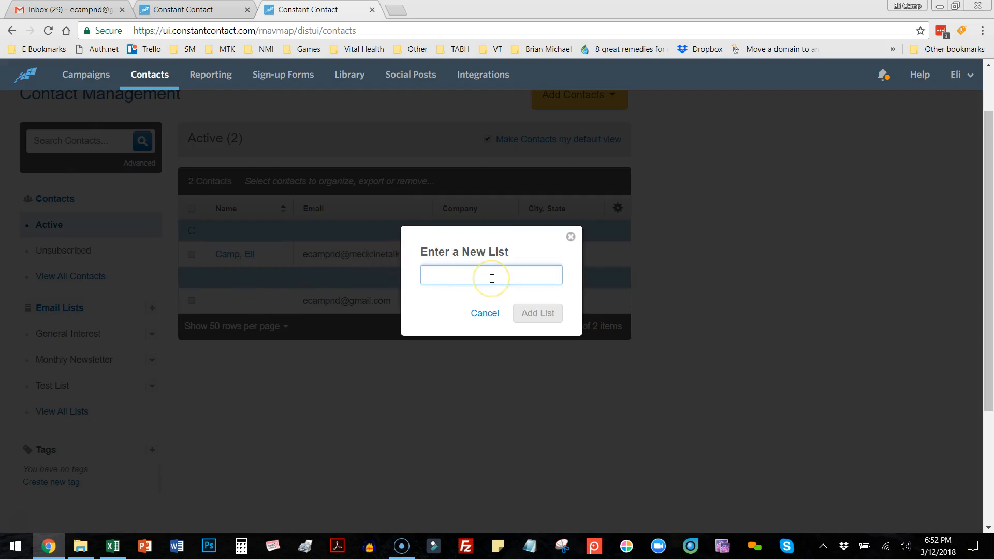
type("Monthly News 2")
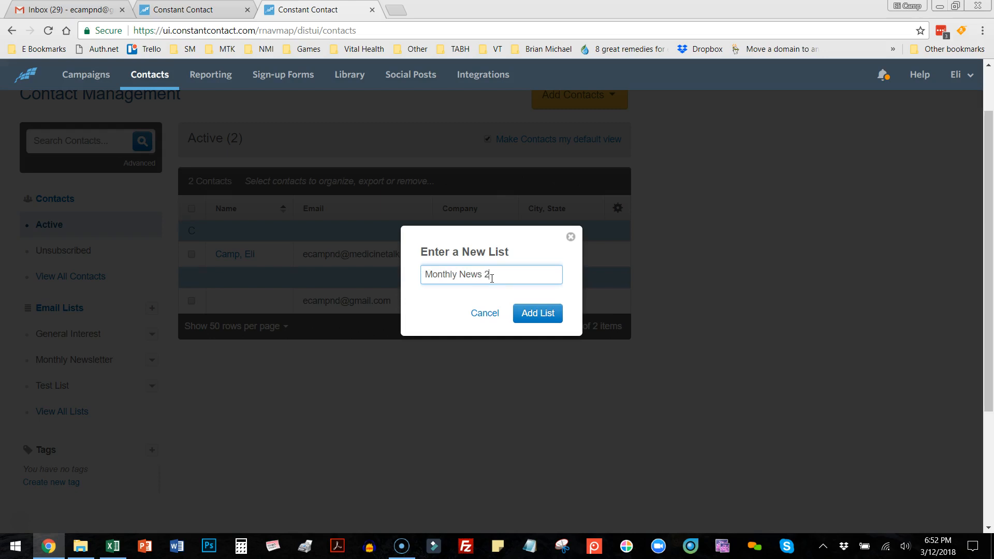
left_click(541, 312)
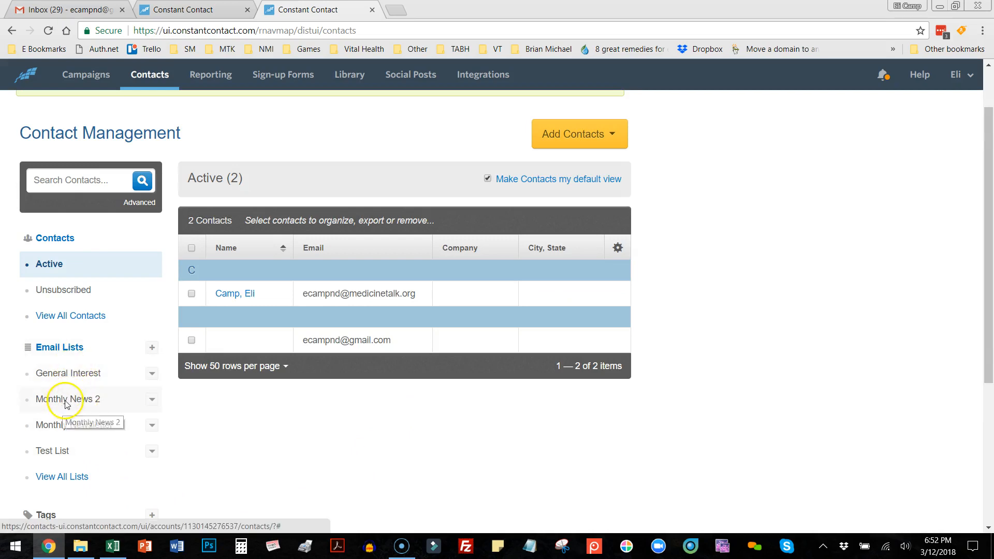
Step: Open the Monthly News 2 list and start adding contacts by uploading a file
left_click(66, 401)
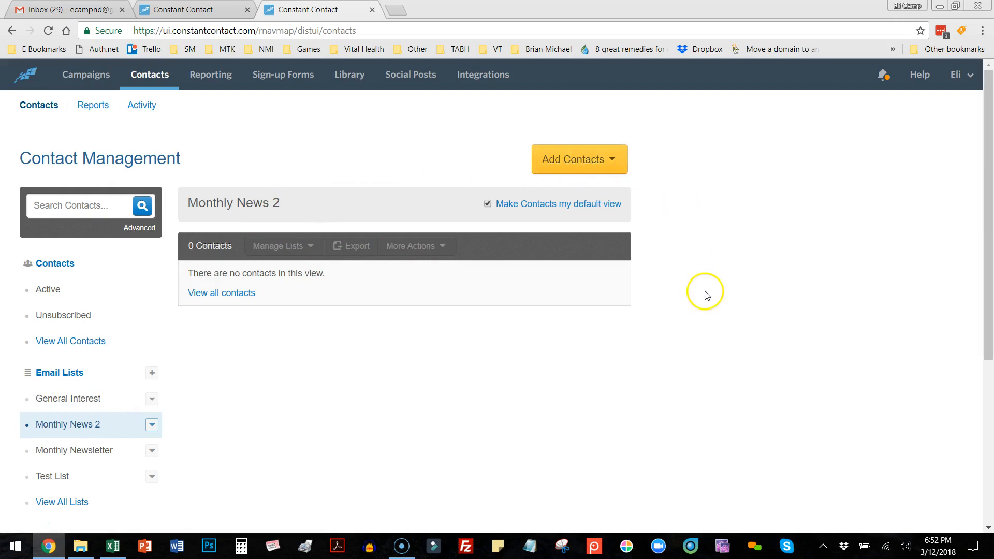
left_click(619, 161)
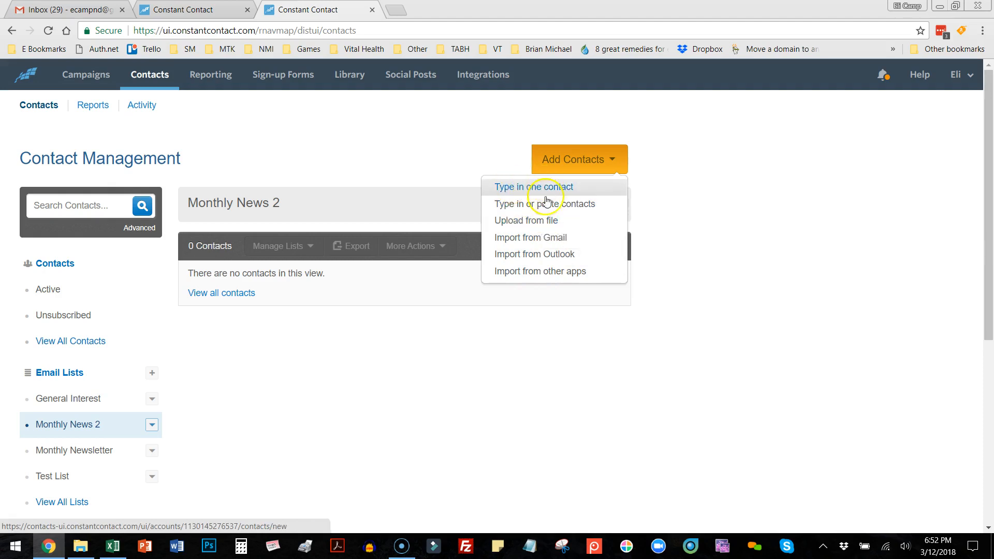
left_click(531, 222)
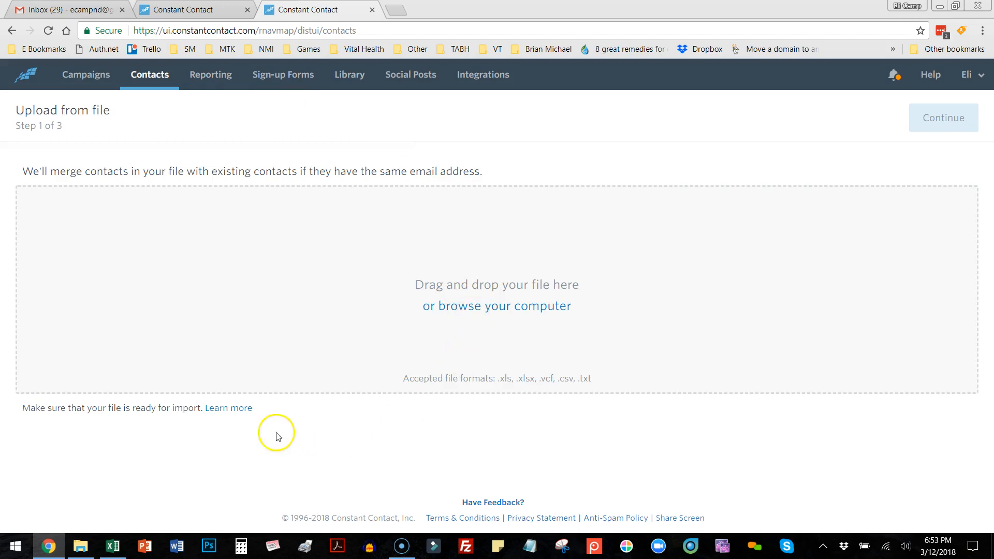
Step: Switch to Excel to examine the columns of fake_email_list2.csv, and check the accepted file formats on the Constant Contact upload page in Chrome
left_click(113, 547)
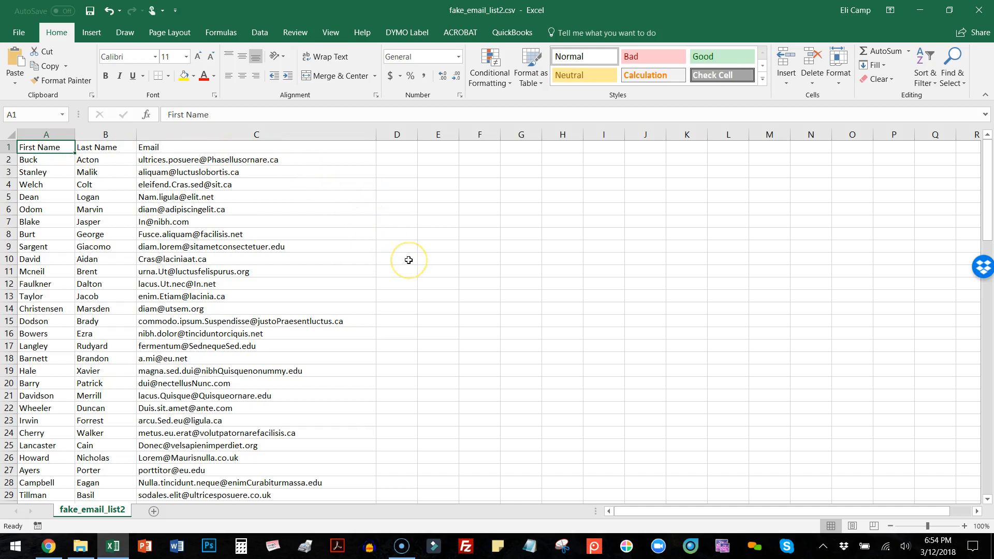
scroll(409, 259, "down", 2)
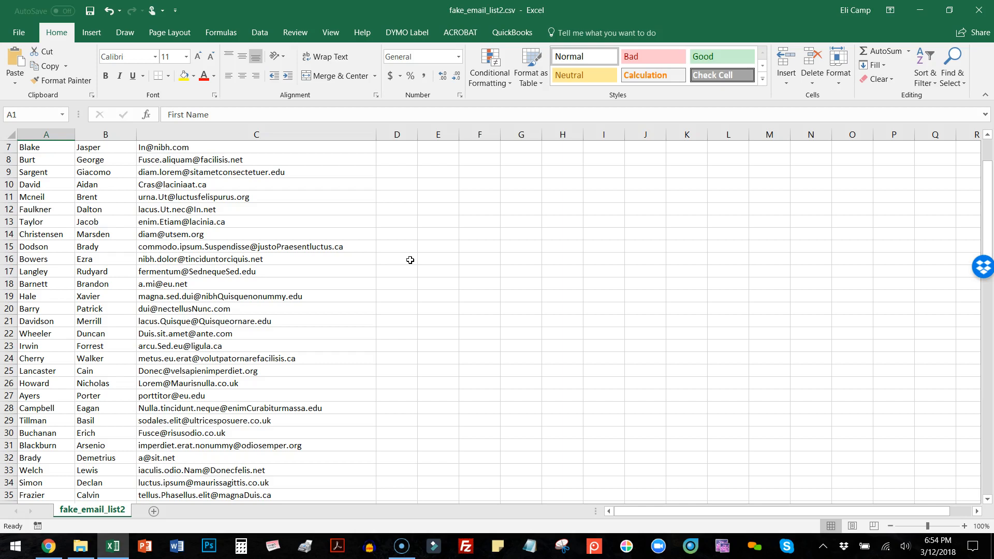
left_click(49, 546)
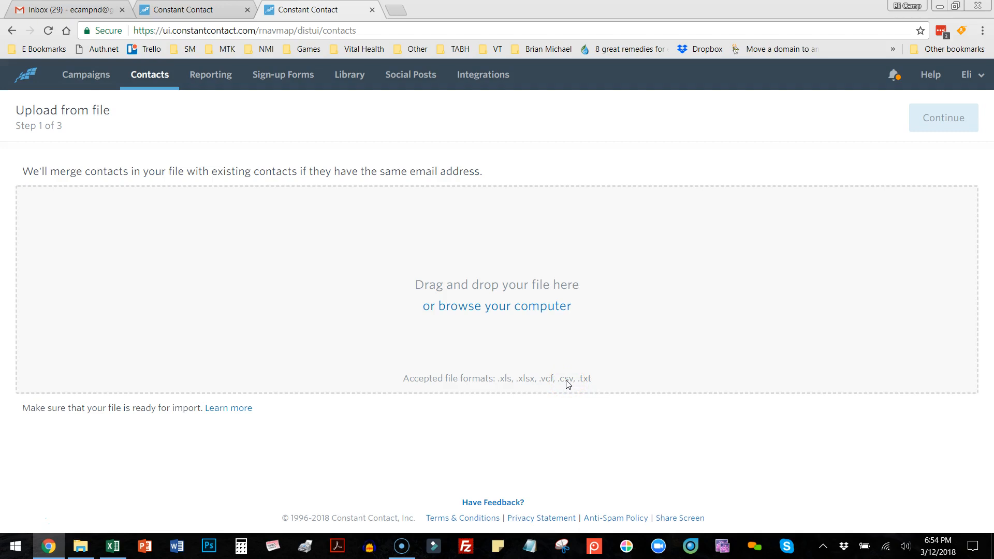
left_click(113, 546)
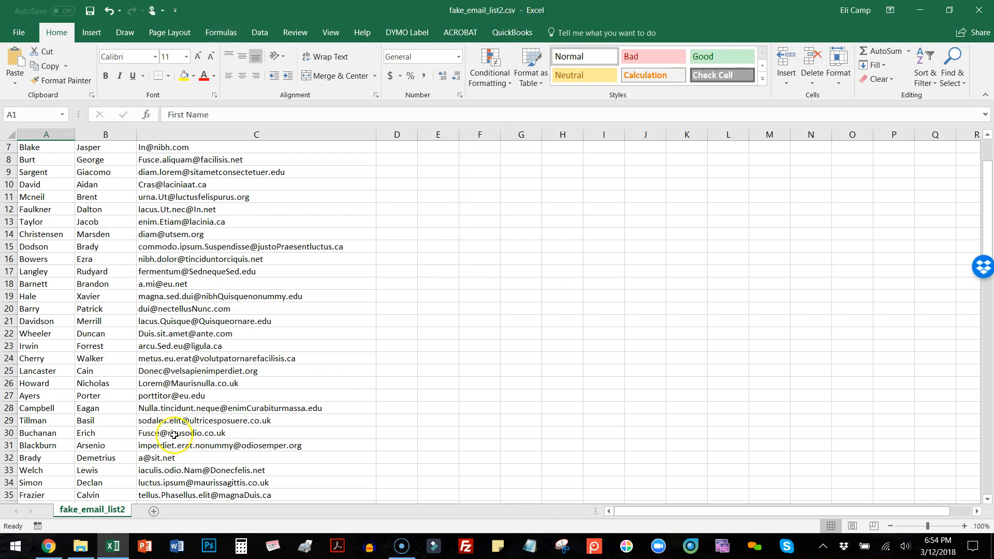
left_click(48, 546)
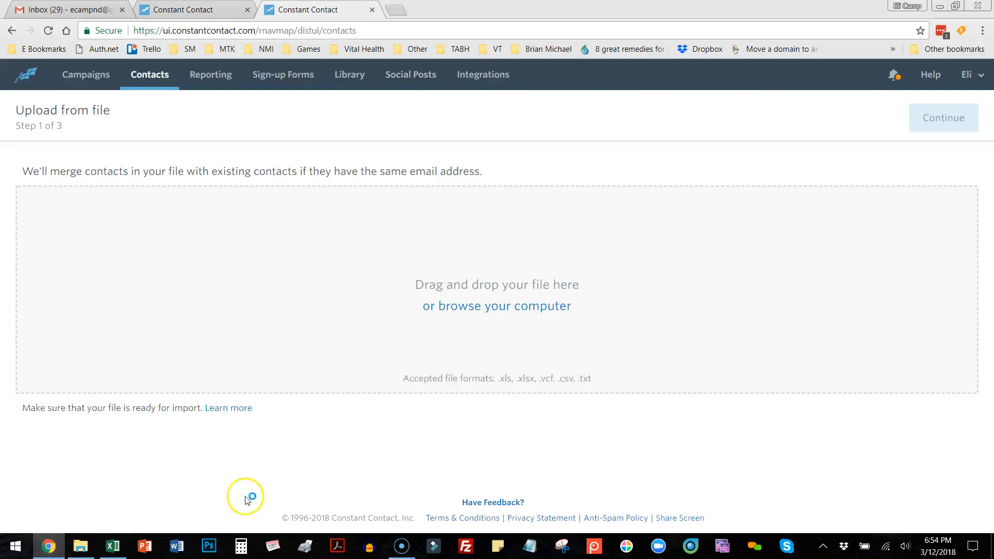
Step: Choose fake_email_list2.csv for upload from Medicine Talk Professional > Newsletter_Service_ND > You_Tube ON BIG BACKUP 7-24-15
left_click(491, 308)
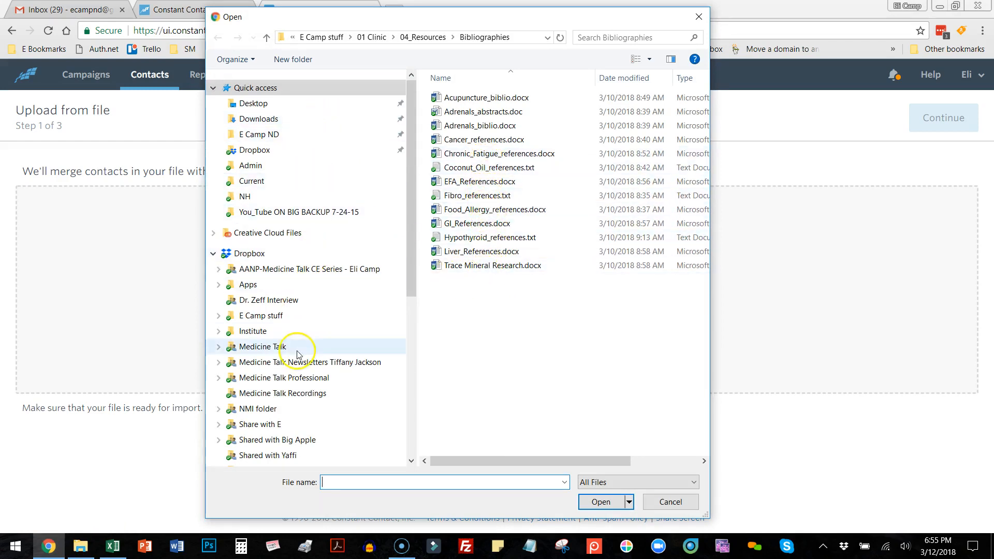
left_click(288, 377)
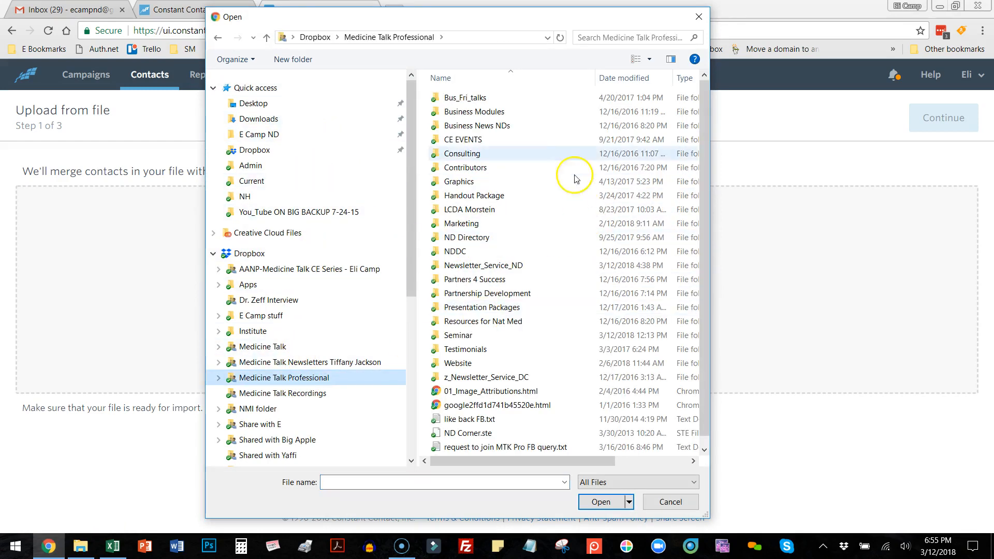
double_click(518, 265)
scroll(507, 331, "down", 5)
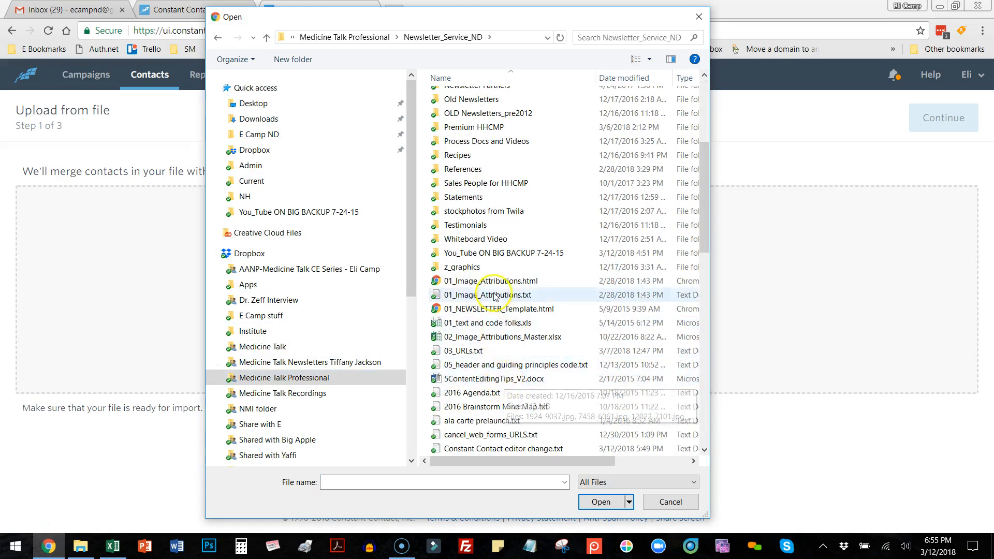
double_click(491, 260)
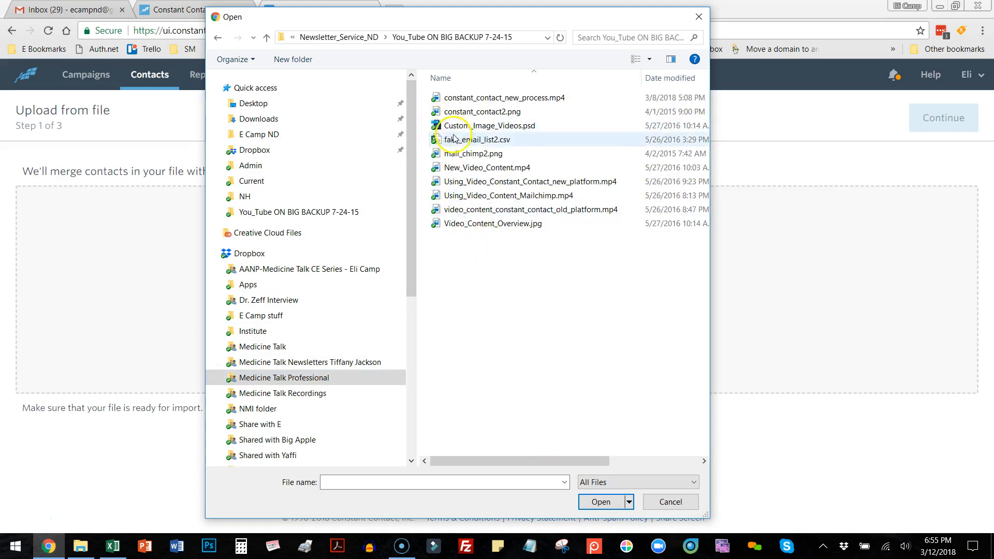
double_click(461, 145)
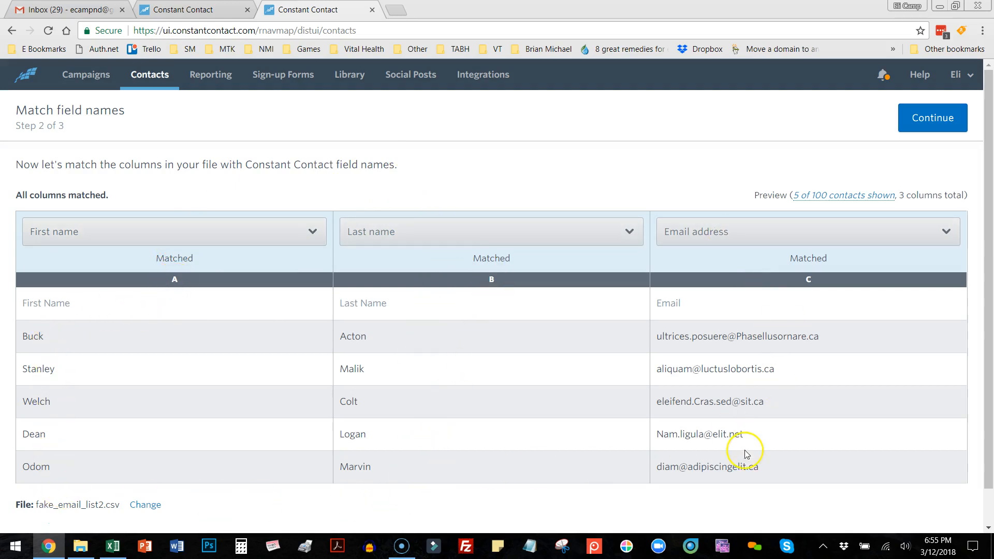
Step: Check the field options for the first-name column, keep the column matching as it is, and continue to list selection
scroll(782, 392, "down", 1)
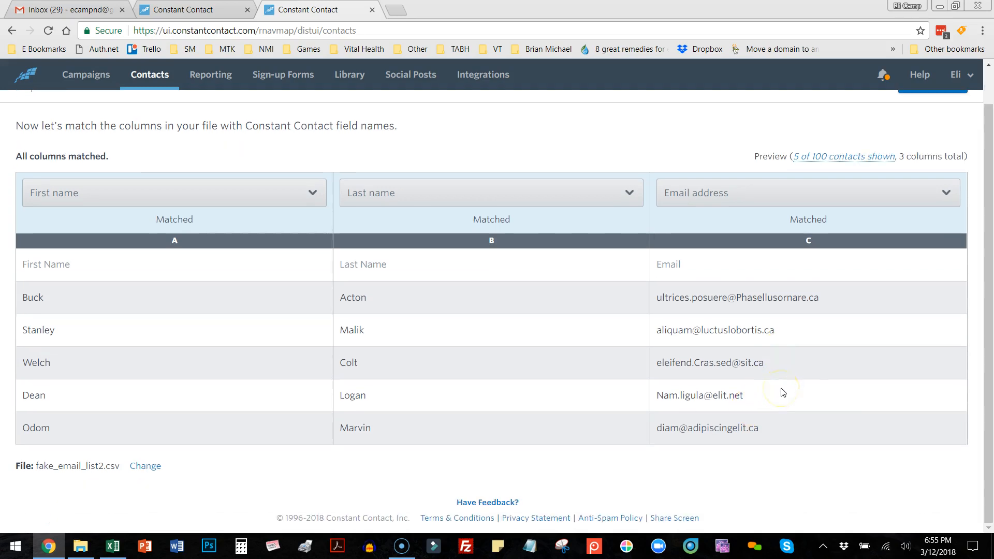
left_click(312, 194)
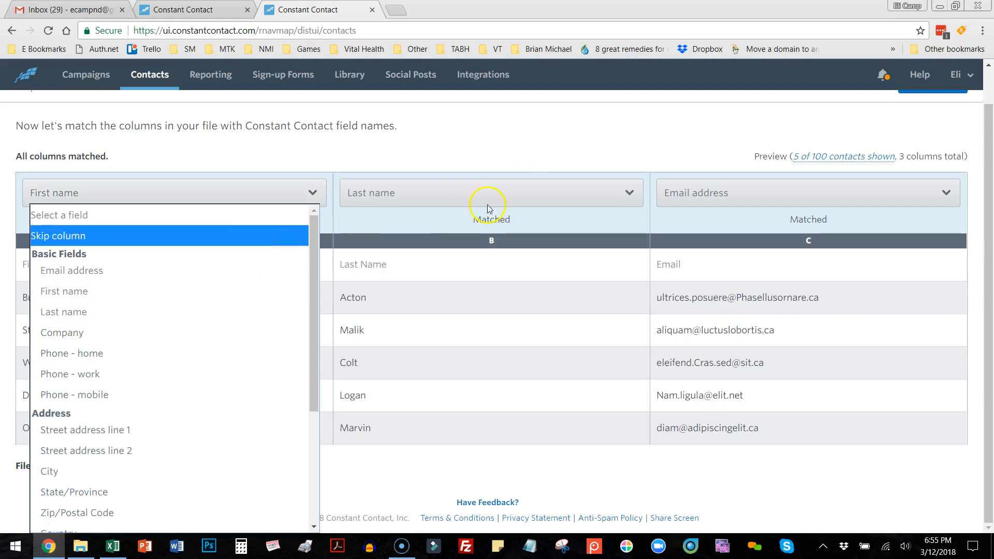
left_click(518, 214)
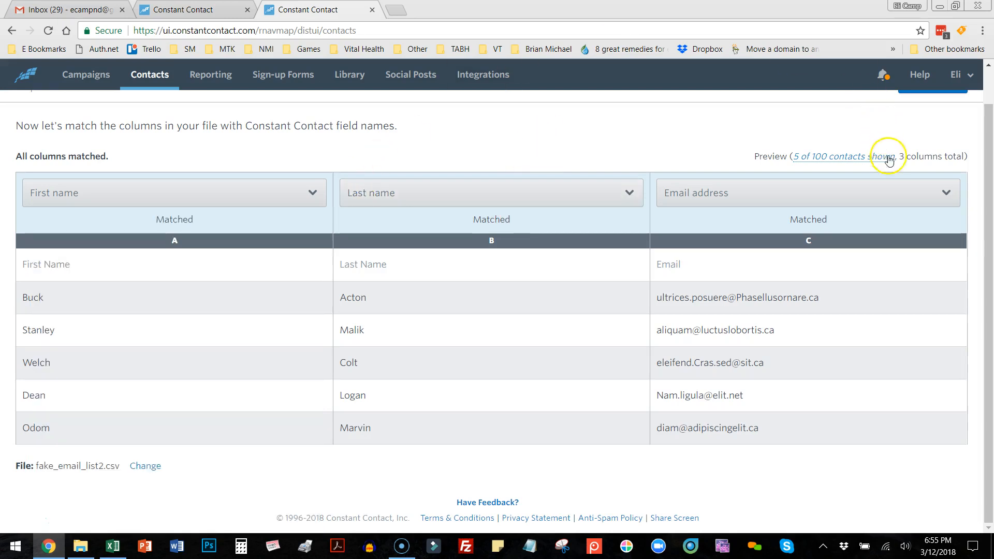
scroll(907, 216, "up", 1)
left_click(946, 117)
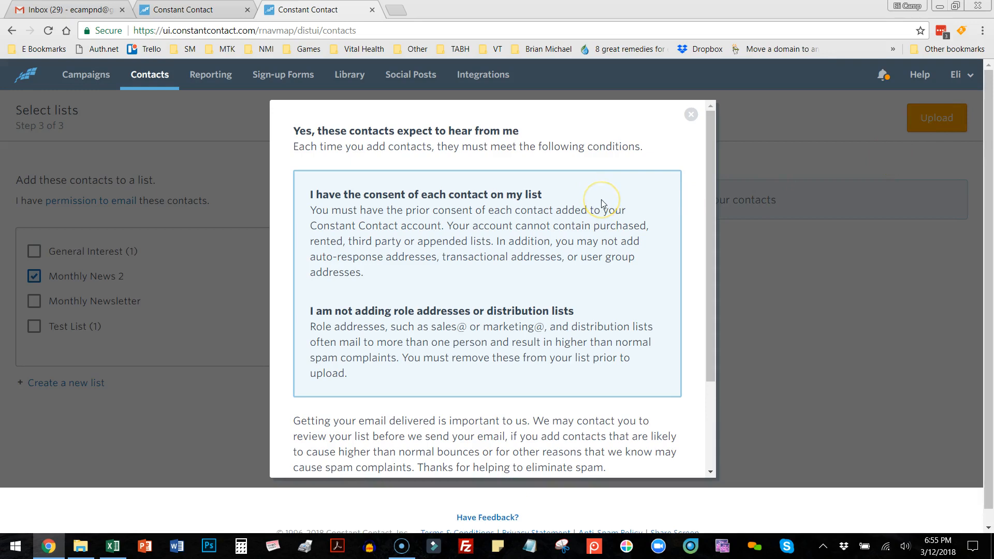
Step: Accept the contact permission conditions and upload the contacts to the Monthly News 2 list
scroll(602, 203, "down", 3)
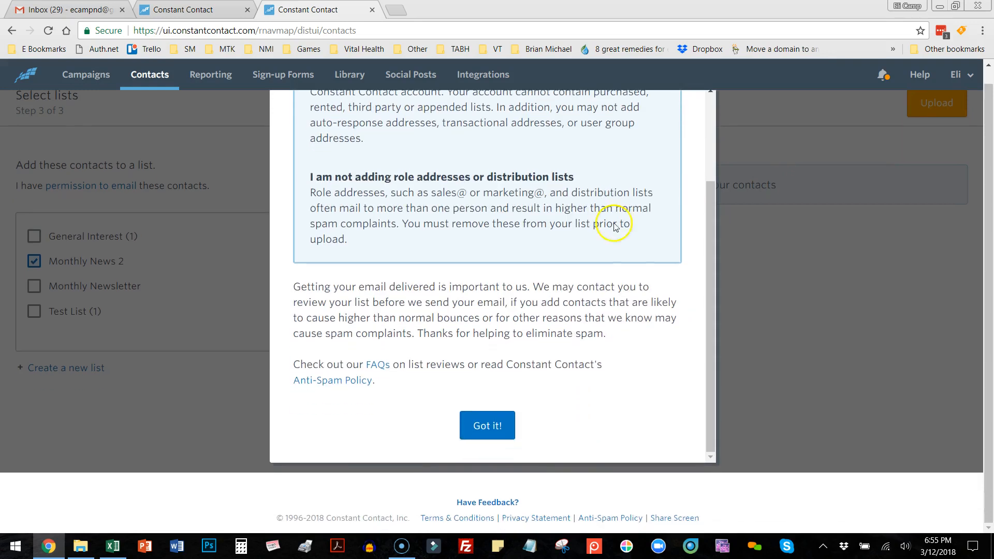
left_click(494, 416)
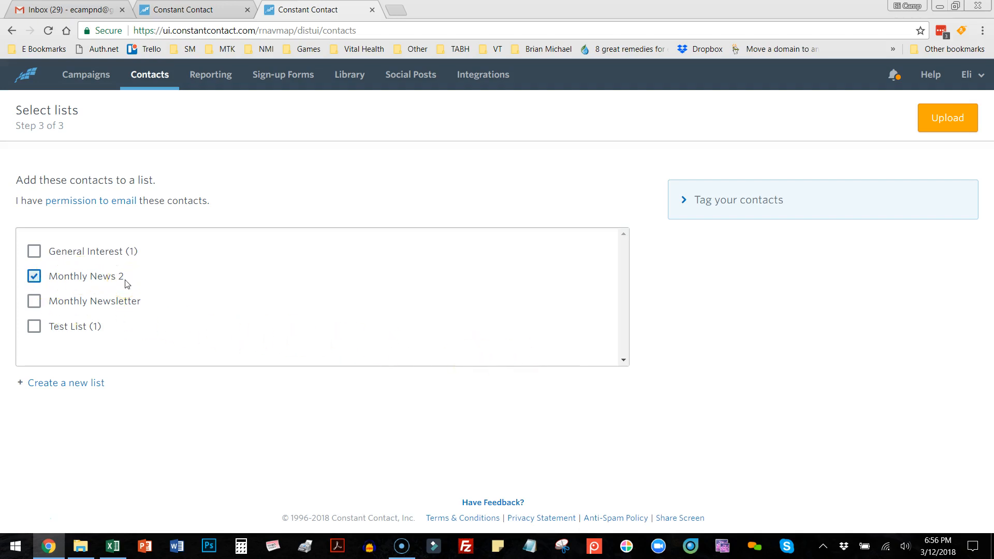
left_click(947, 119)
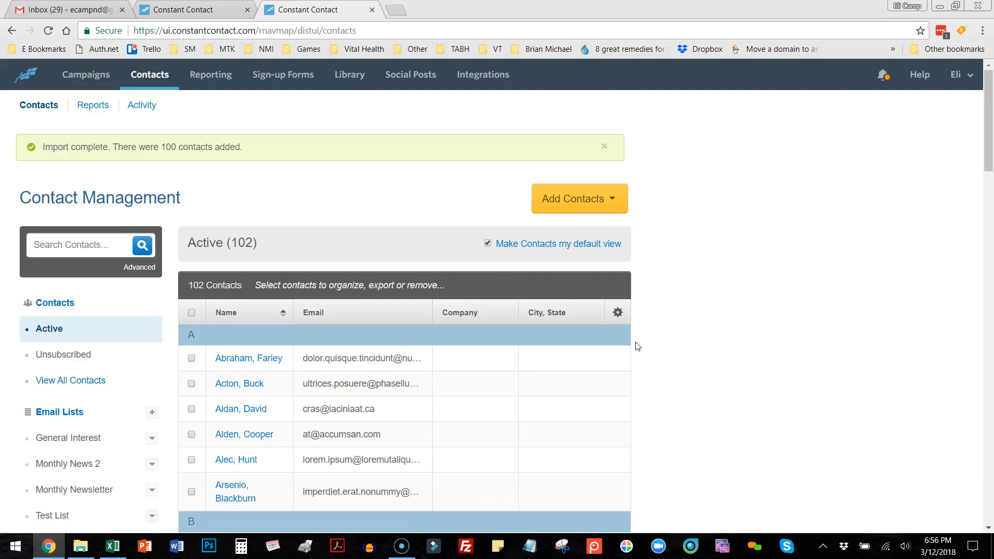
scroll(787, 284, "down", 2)
scroll(785, 292, "up", 2)
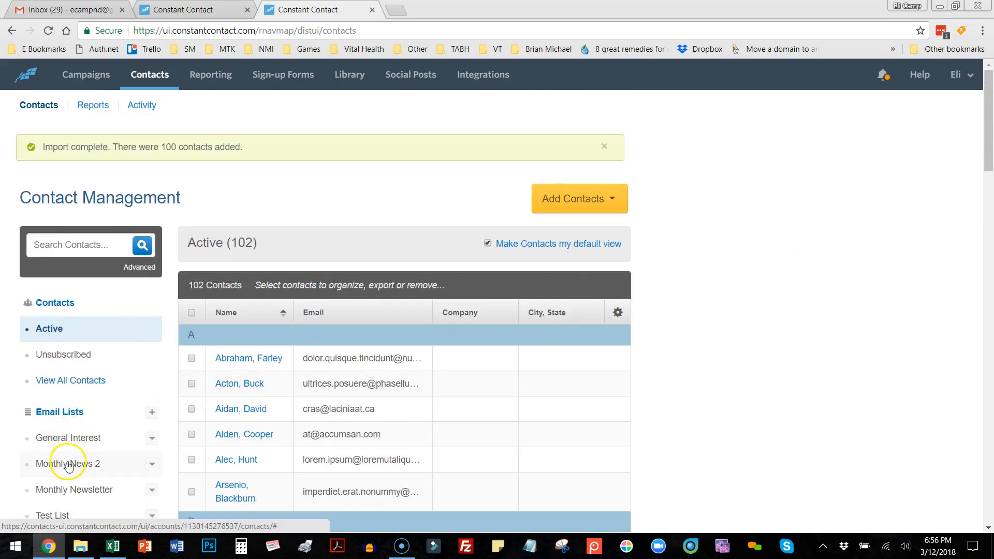